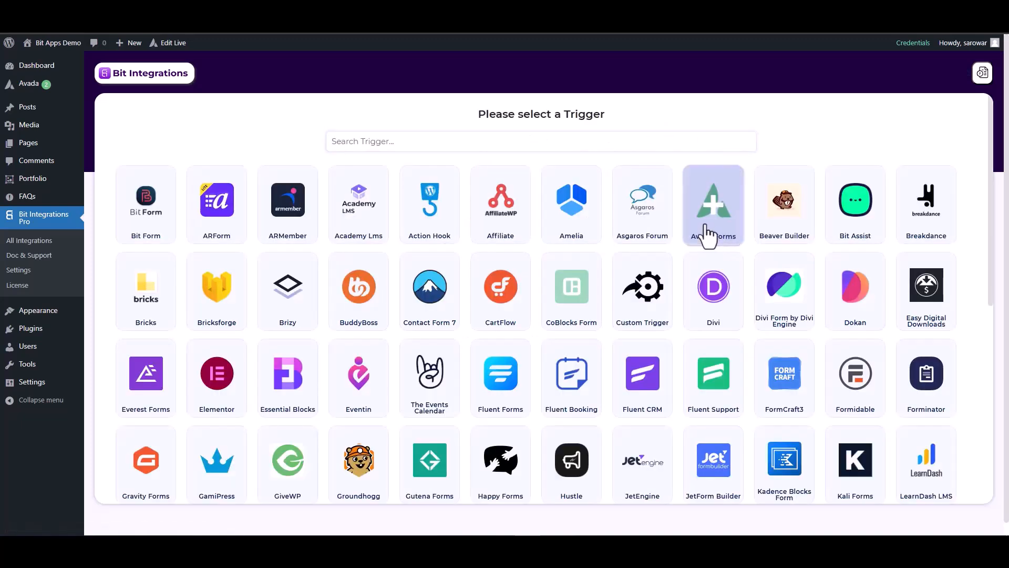
# - Pick Avada Forms as the trigger and fetch so it waits for a test submission
pyautogui.click(709, 237)
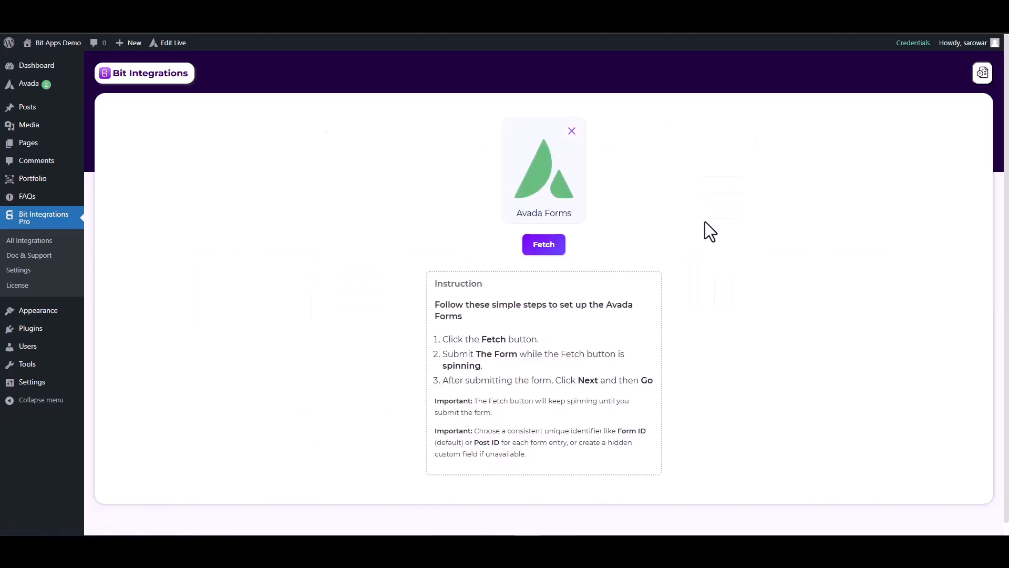
pyautogui.click(559, 245)
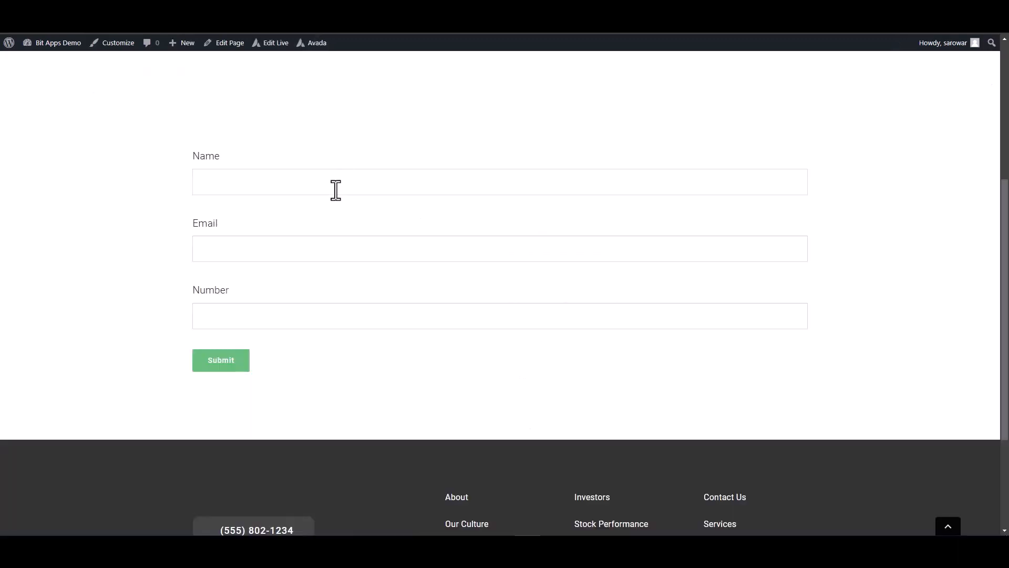
# - Submit a test Avada form entry with a name, an e-mail and the number 125563
pyautogui.click(336, 189)
pyautogui.click(606, 315)
pyautogui.write('125563')
pyautogui.click(218, 364)
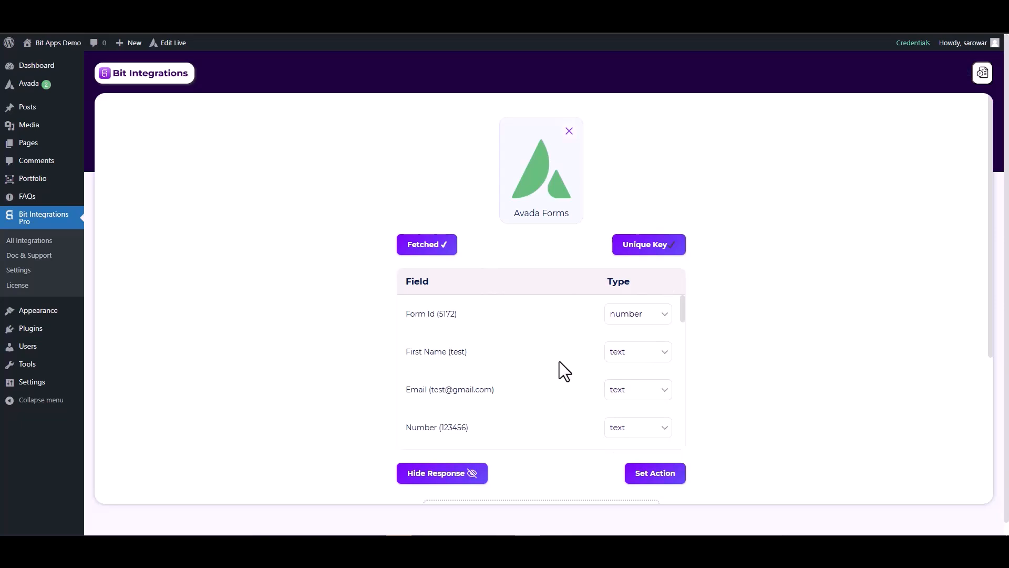
# - Set the Email field's type to email and the Number field's type to number, then proceed to Set Action
pyautogui.click(625, 398)
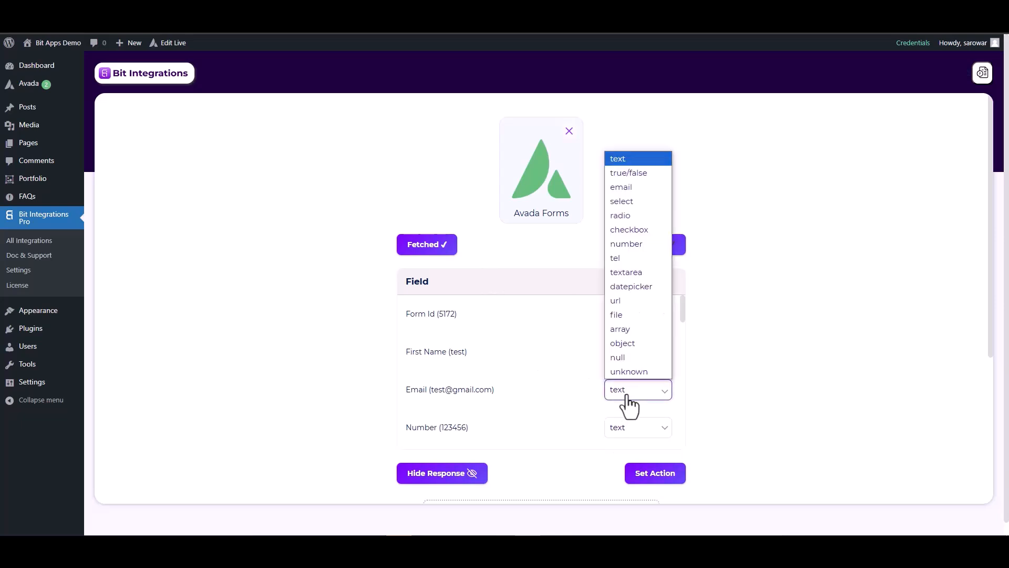
pyautogui.click(620, 188)
pyautogui.scroll(-2, 664, 372)
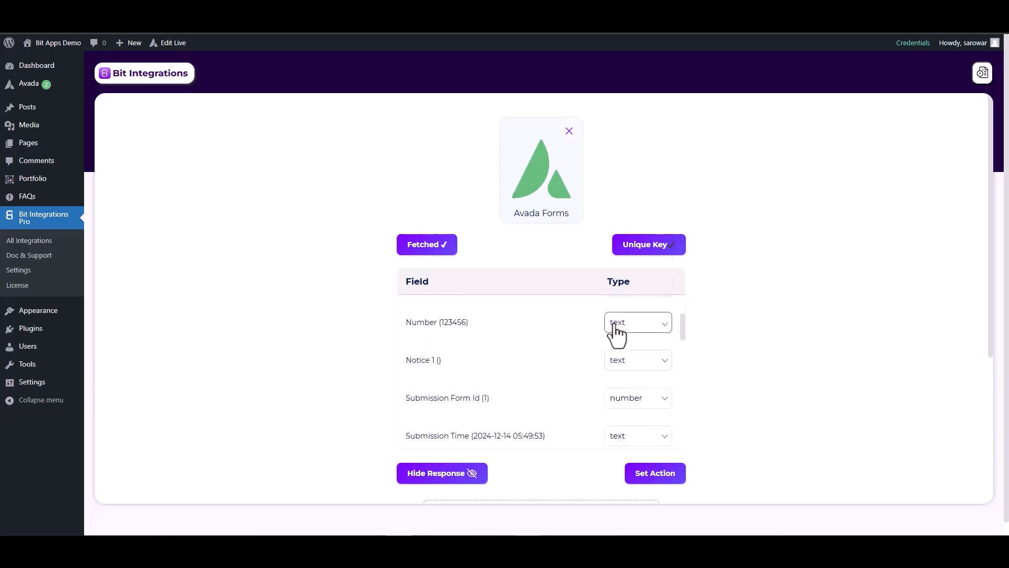
pyautogui.click(665, 326)
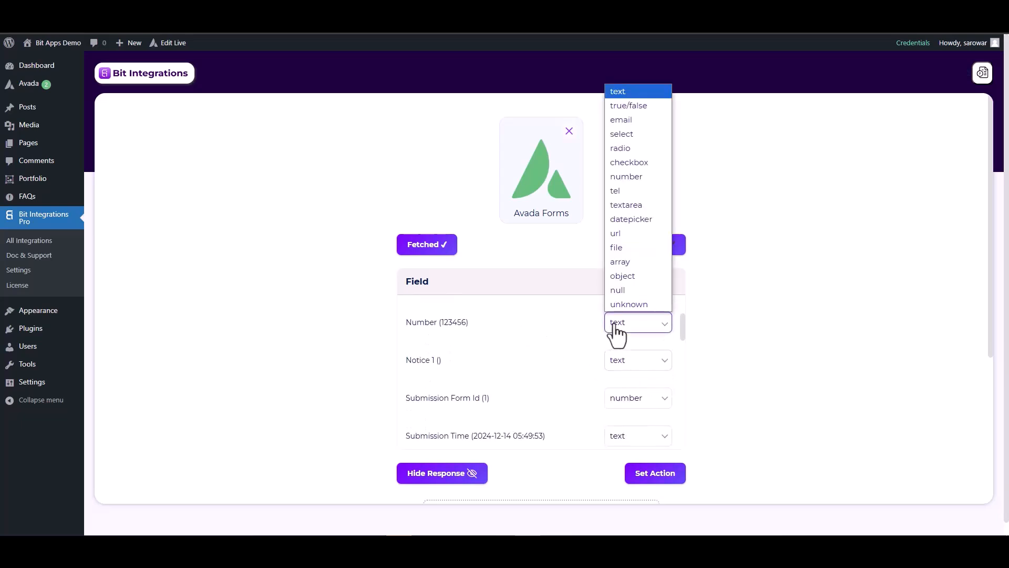
pyautogui.click(625, 176)
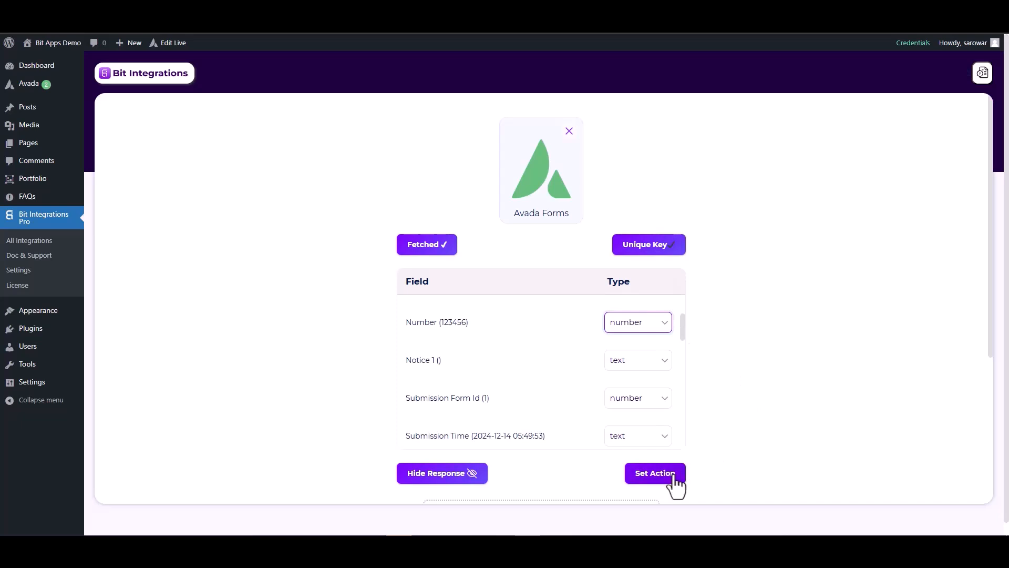
pyautogui.click(654, 474)
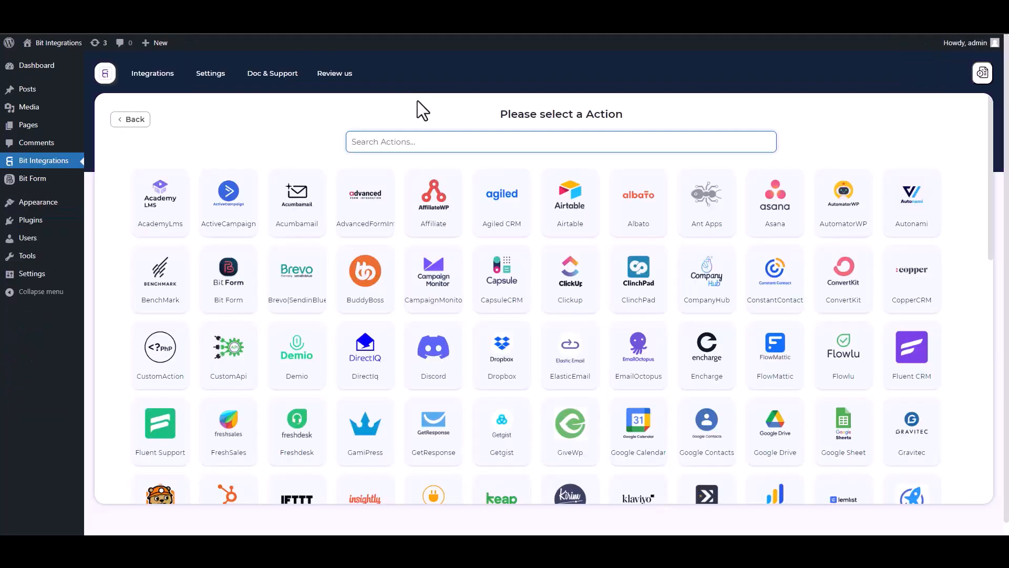
# - Search actions for 'SY' and select SyncSpider
pyautogui.write('SY')
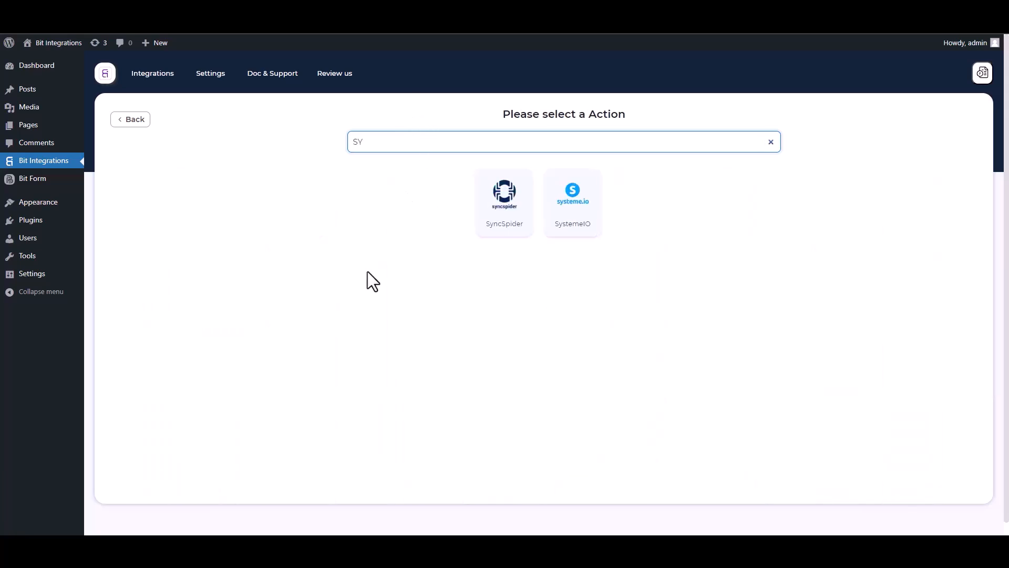
pyautogui.click(514, 227)
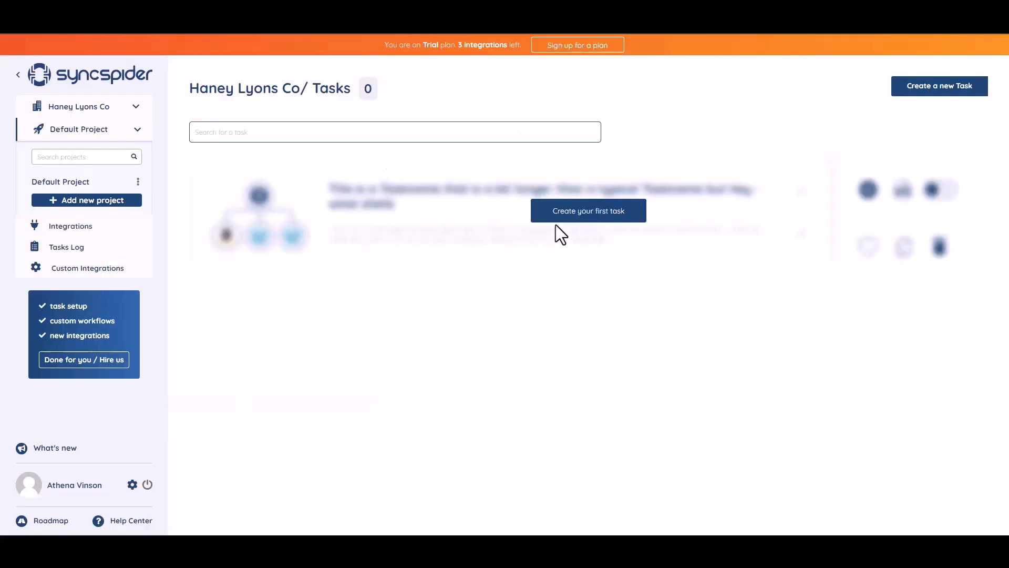
# - Create a new SyncSpider task connecting WebHooks and MailerLite, built from scratch
pyautogui.click(579, 217)
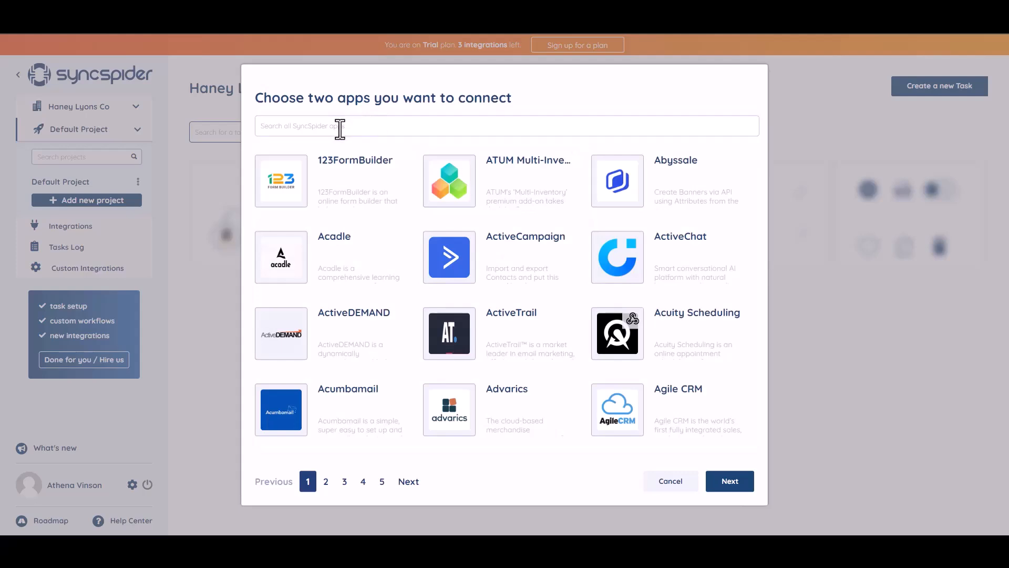
pyautogui.write('WEB')
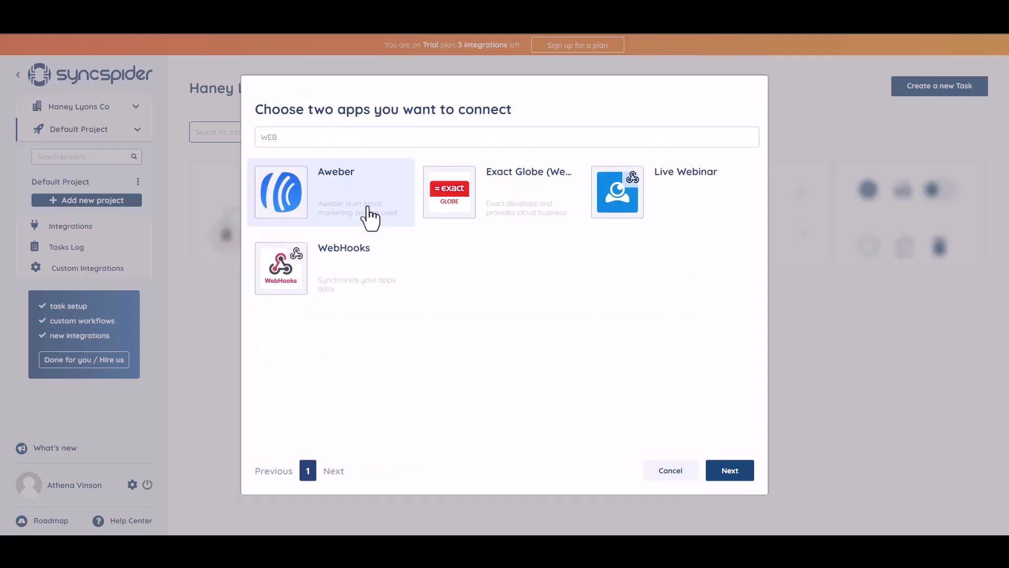
pyautogui.click(345, 270)
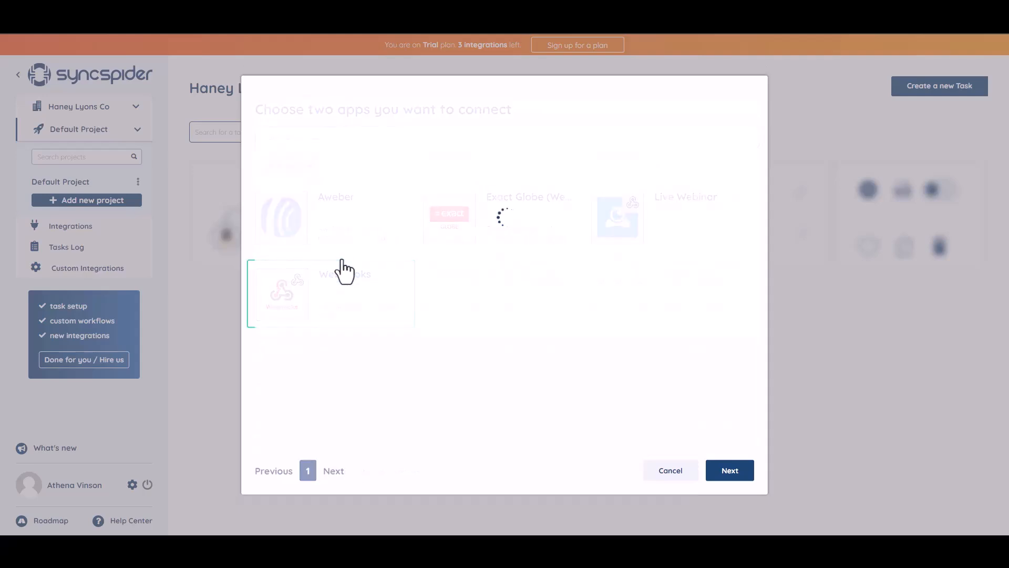
pyautogui.click(365, 119)
pyautogui.write('a')
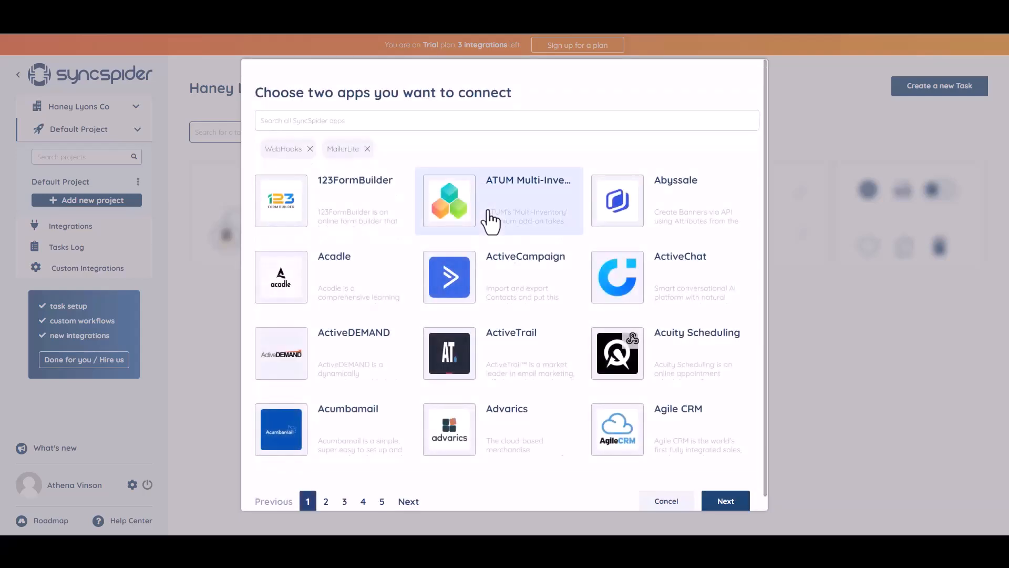
pyautogui.click(718, 504)
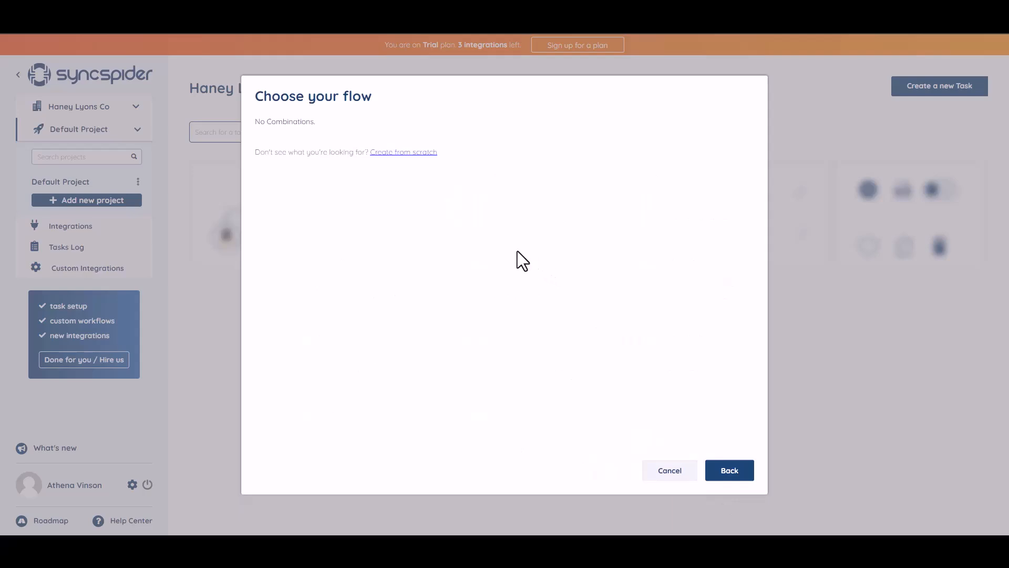
pyautogui.click(397, 153)
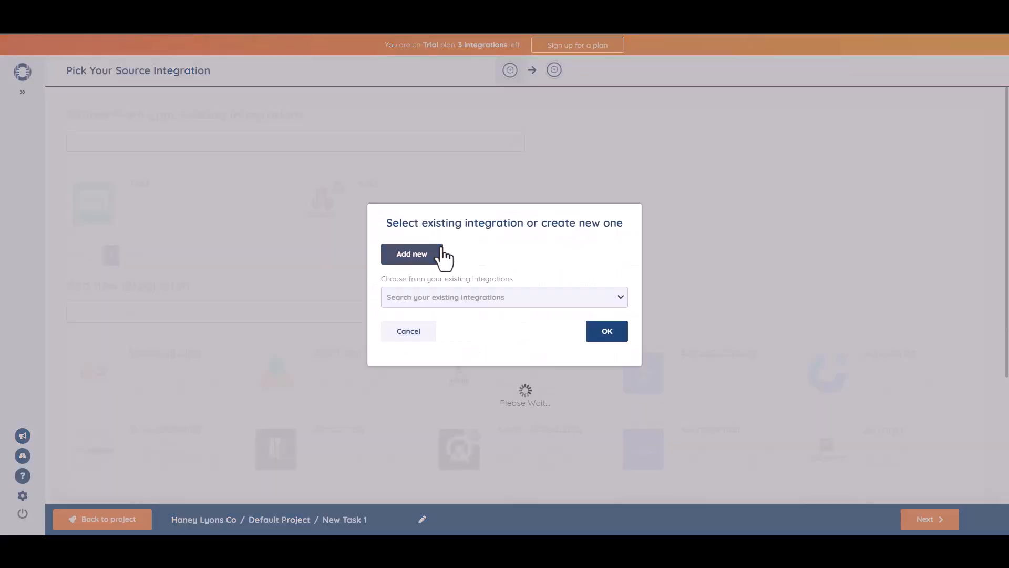
# - Add a new WebHooks integration named 'Bit Integrations' and copy its generated webhook URL
pyautogui.click(439, 253)
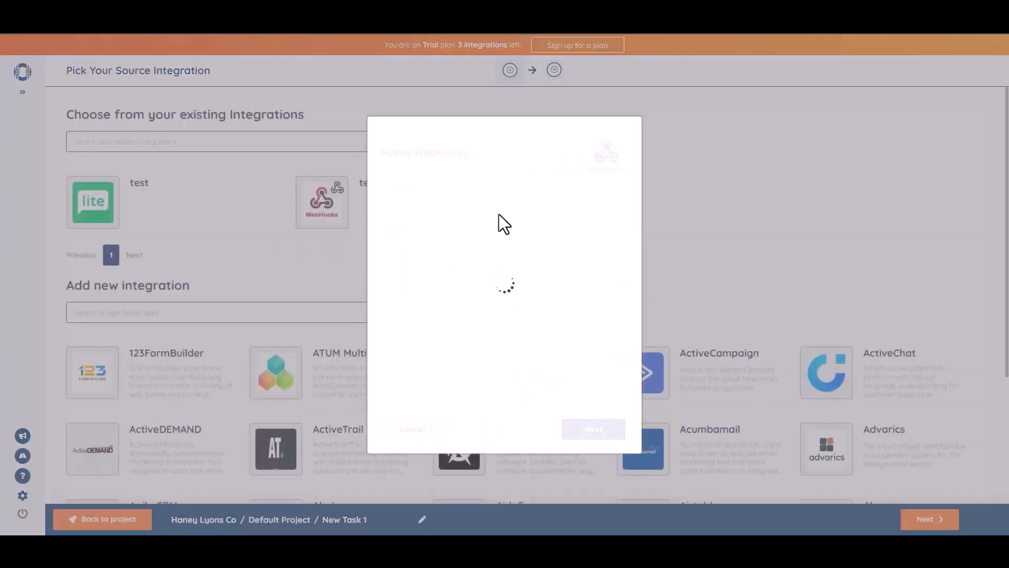
pyautogui.click(500, 214)
pyautogui.write('B')
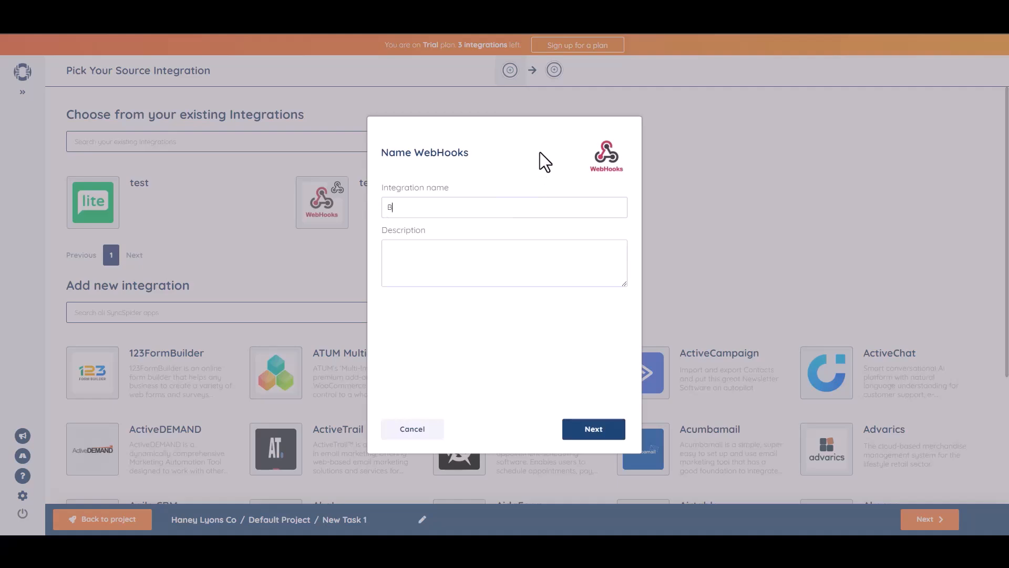
pyautogui.write('it Integrations')
pyautogui.click(595, 429)
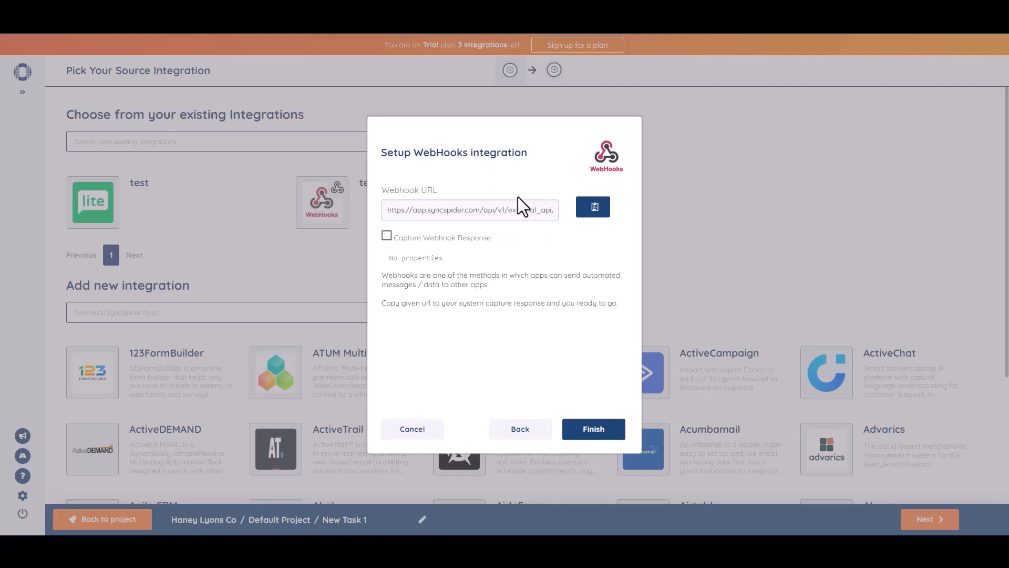
pyautogui.click(594, 207)
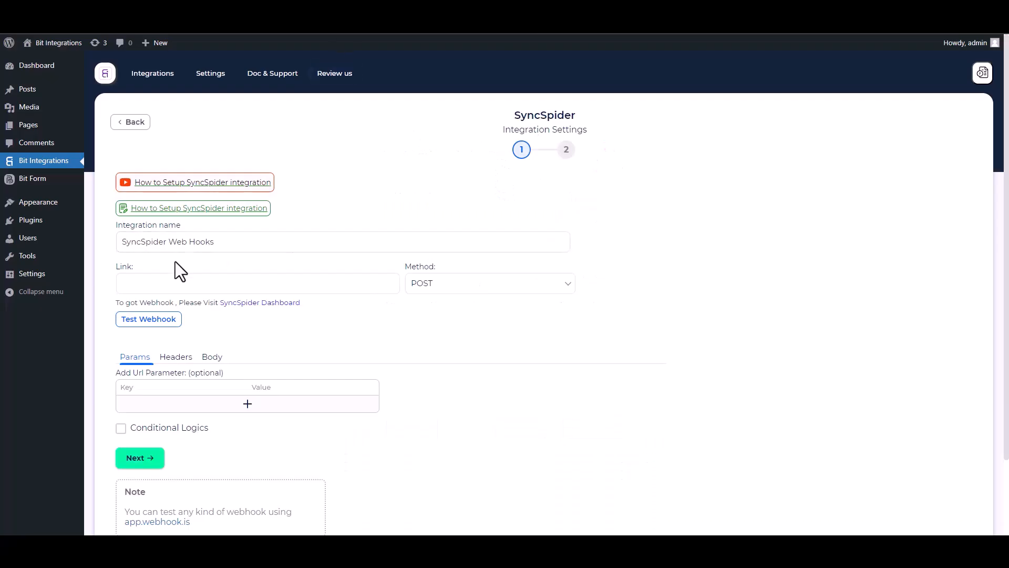
pyautogui.click(184, 283)
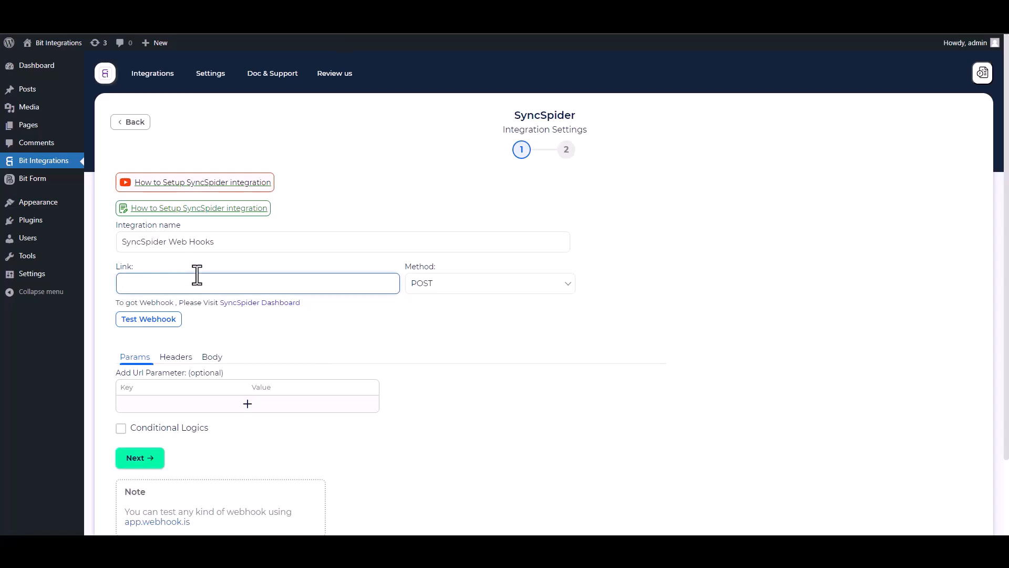
# - Paste the SyncSpider URL as Link, send all data as application/json, and run a captured test webhook
pyautogui.hotkey('ctrl', 'v')
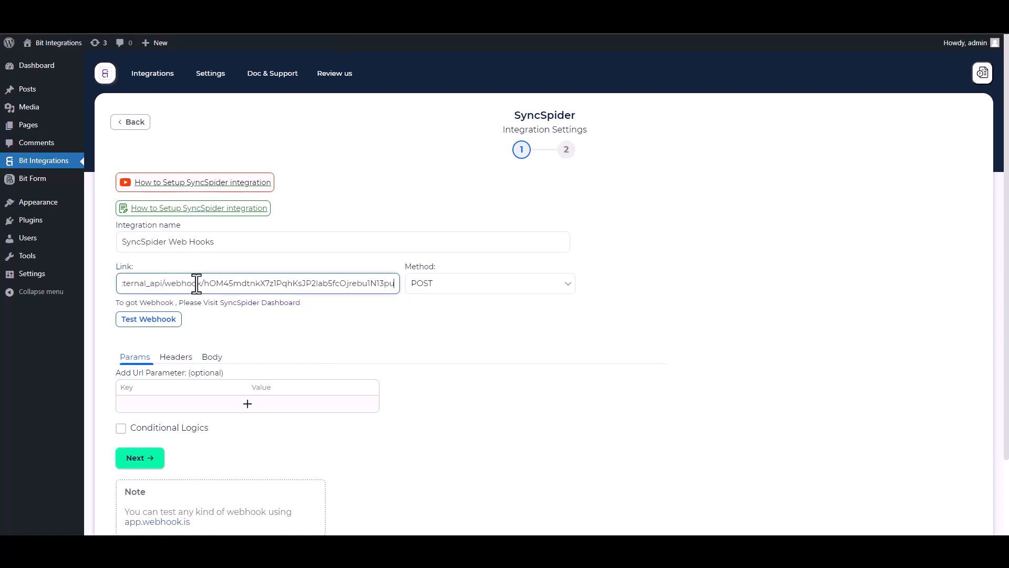
pyautogui.click(213, 357)
pyautogui.click(123, 384)
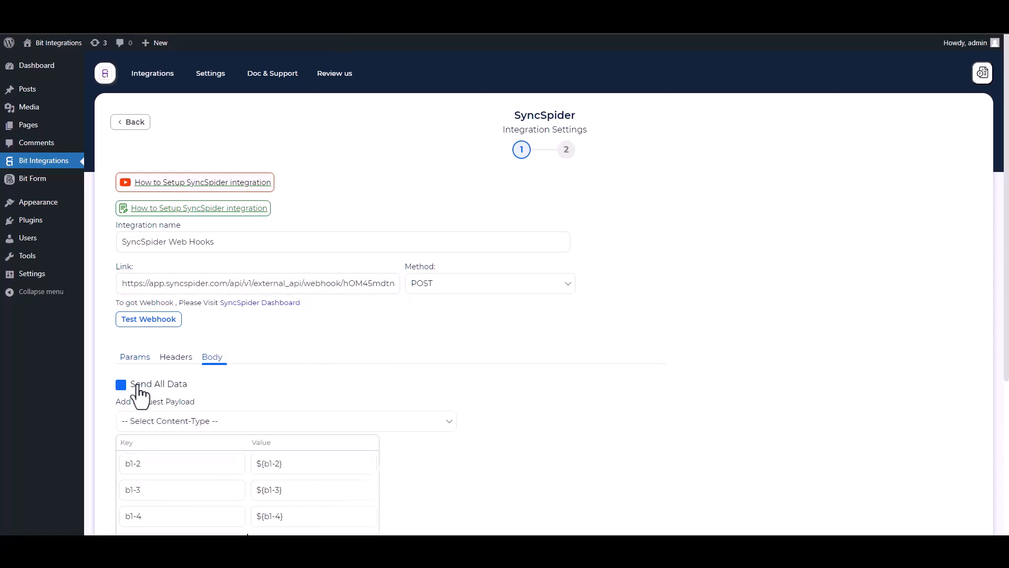
pyautogui.click(188, 426)
pyautogui.click(188, 444)
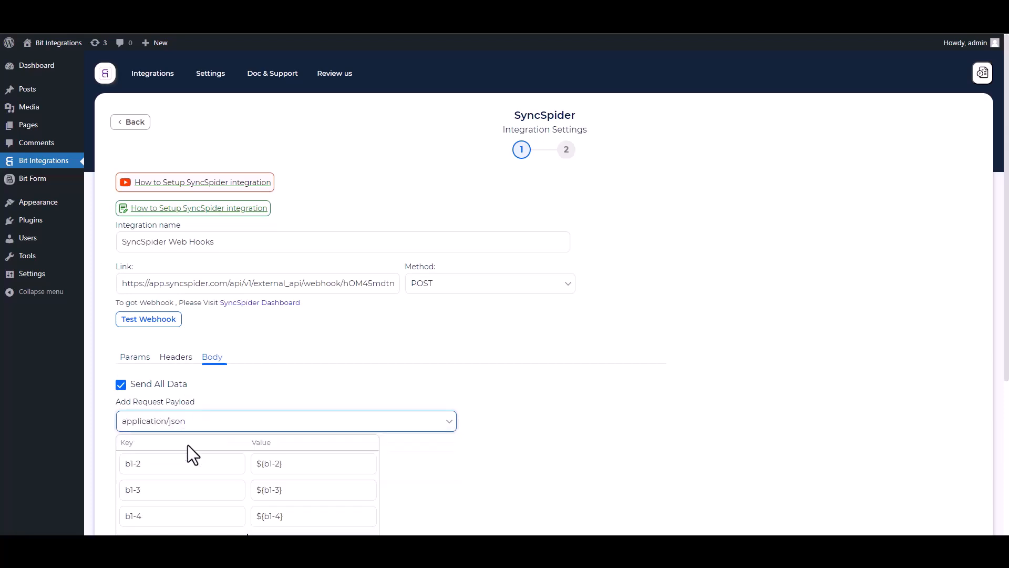
pyautogui.scroll(-2, 730, 279)
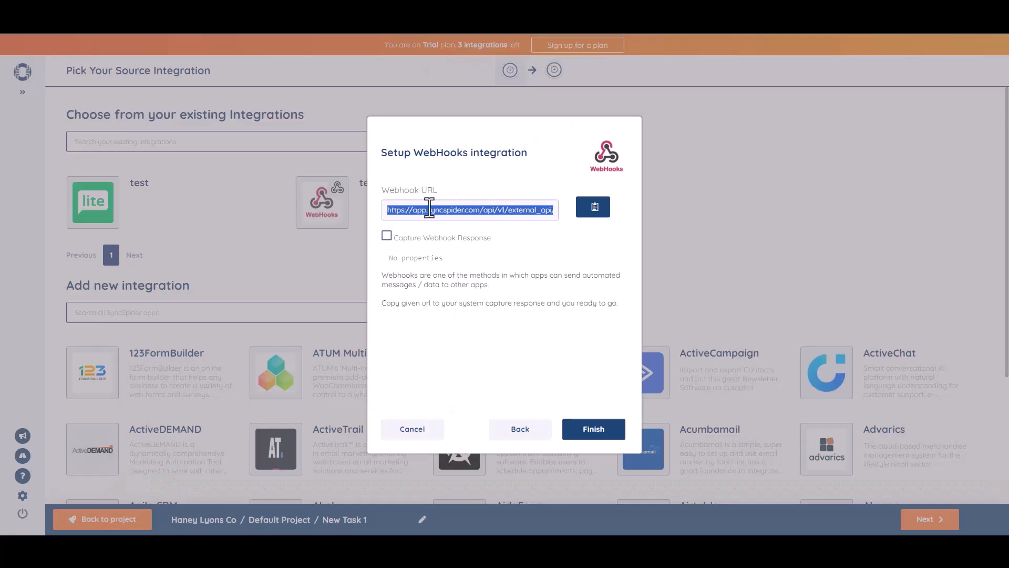
pyautogui.click(387, 235)
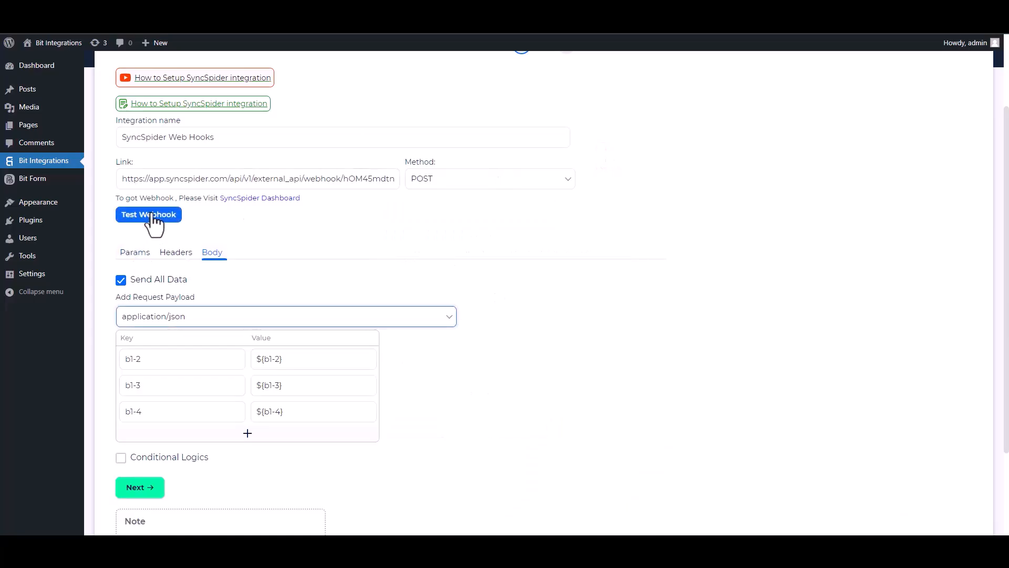
pyautogui.click(152, 216)
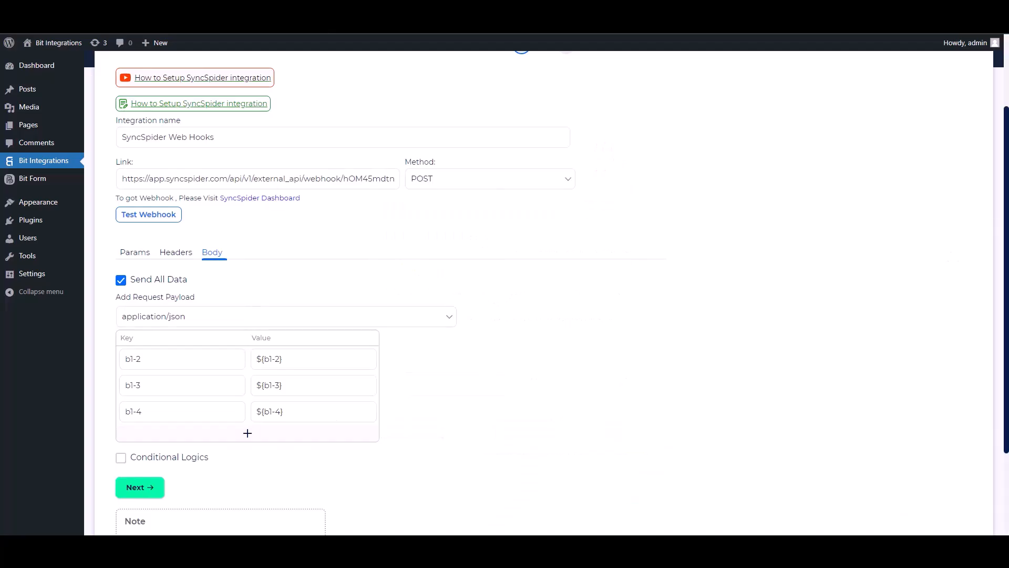
# - Leave Conditional Logics switched off and continue past the webhook configuration
pyautogui.scroll(-2, 504, 289)
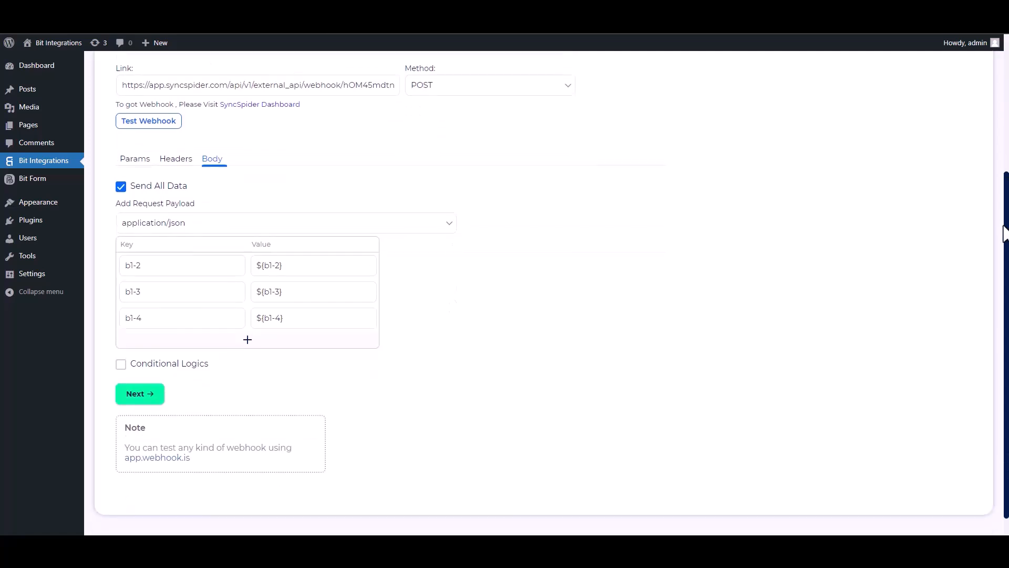
pyautogui.click(122, 360)
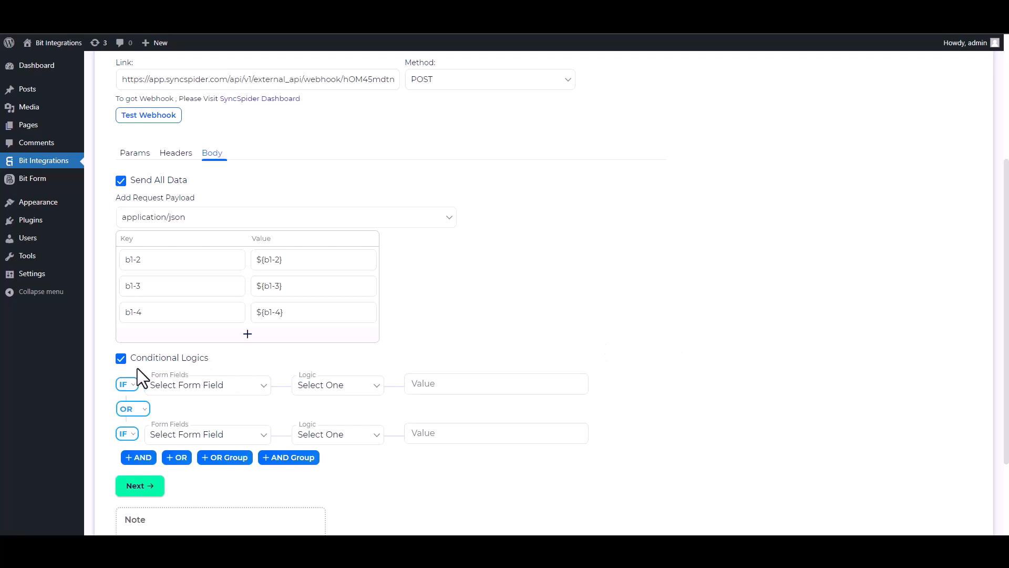
pyautogui.click(122, 359)
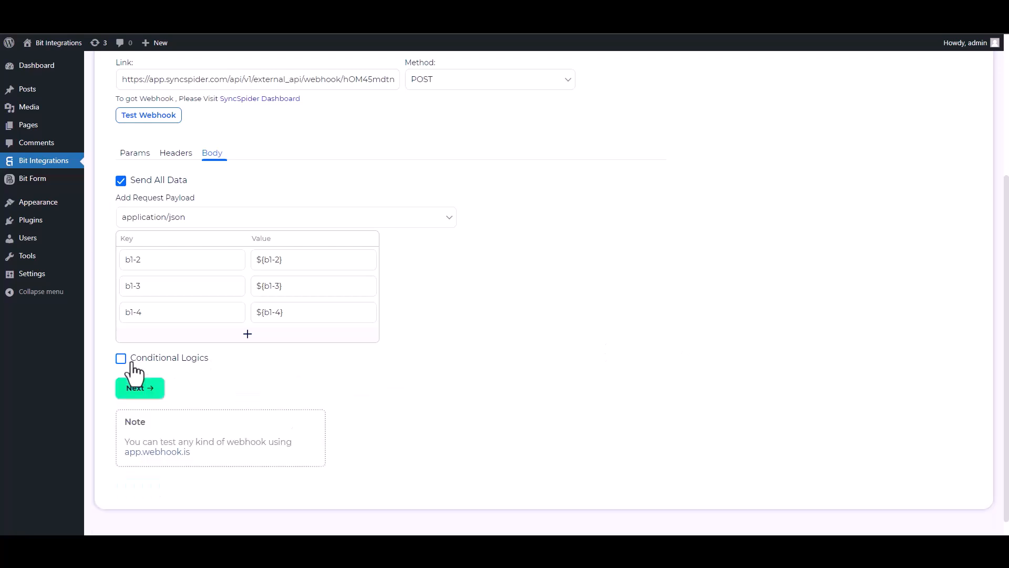
pyautogui.click(156, 396)
# - Finish the WebHooks source setup so Bit Integrations becomes the selected source
pyautogui.click(525, 211)
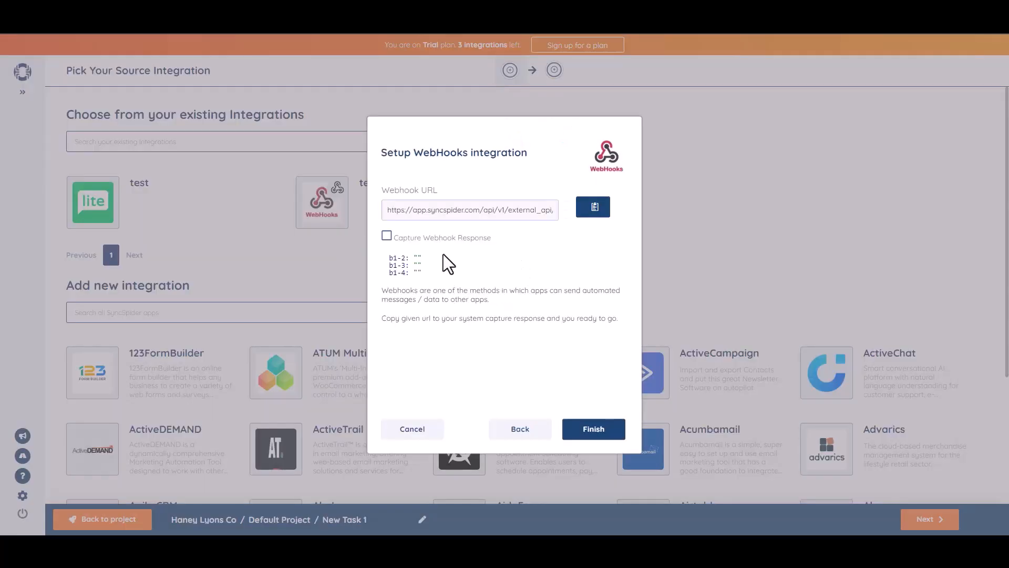
pyautogui.click(591, 430)
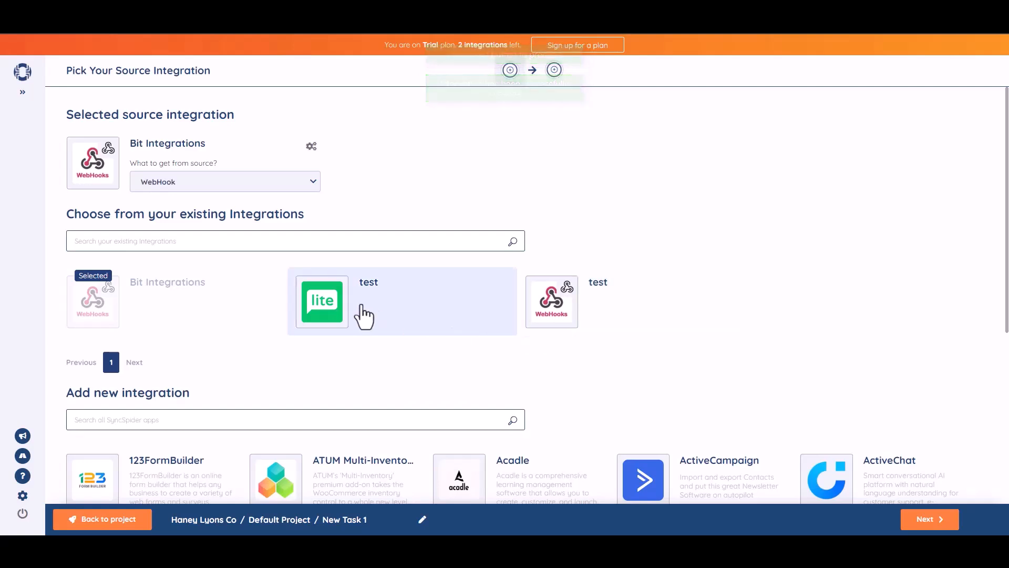
# - Add a MailerLite target named 'Bit Integrations' and connect it with the pasted API key
pyautogui.click(263, 245)
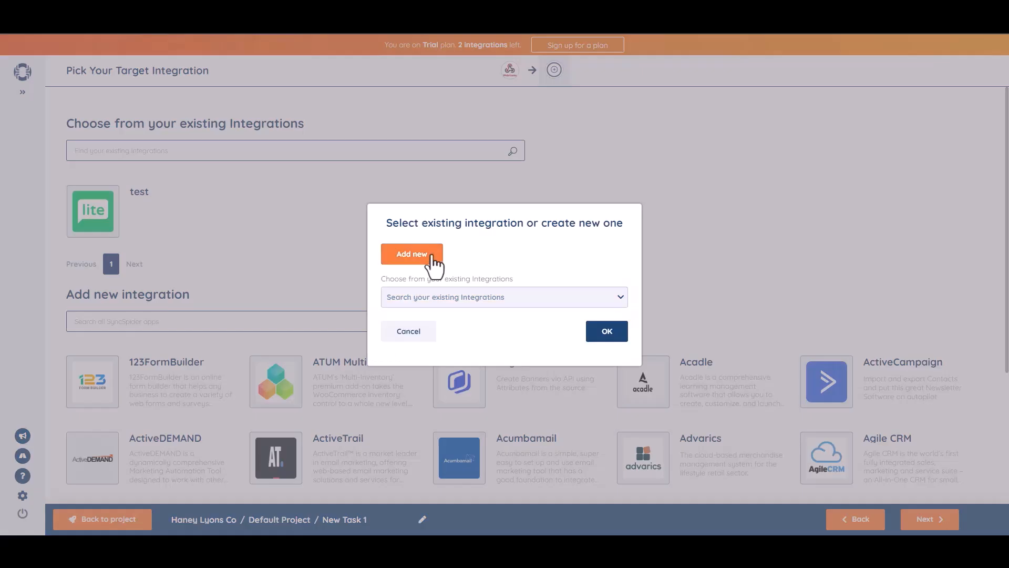
pyautogui.click(435, 259)
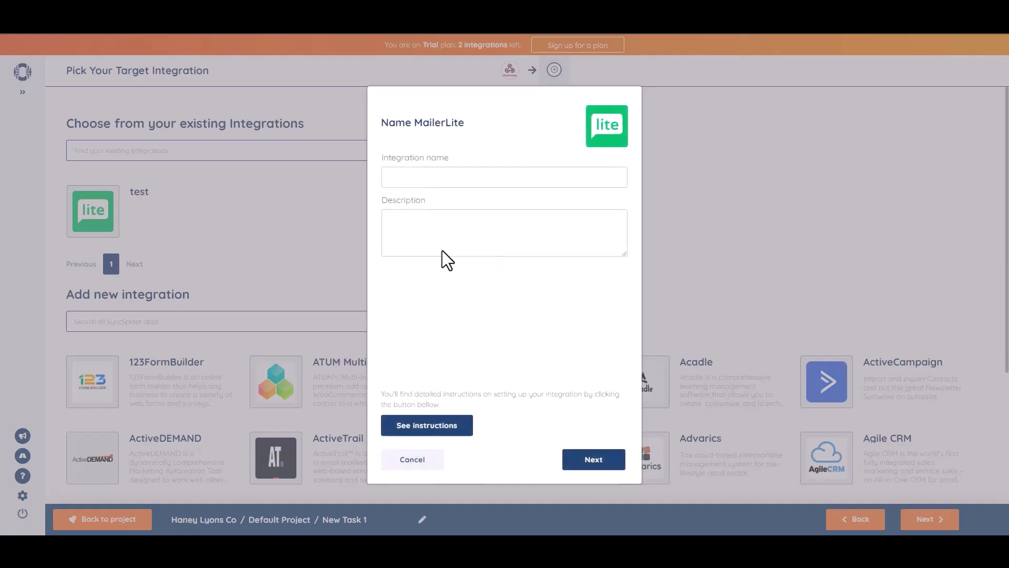
pyautogui.click(422, 176)
pyautogui.write('Bit Integrations')
pyautogui.click(593, 463)
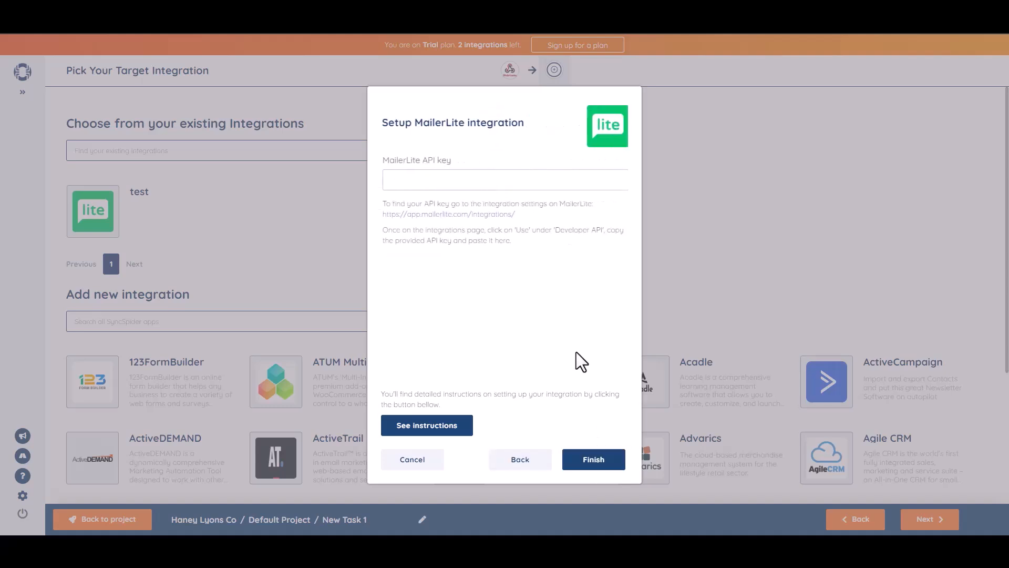
pyautogui.hotkey('ctrl', 'v')
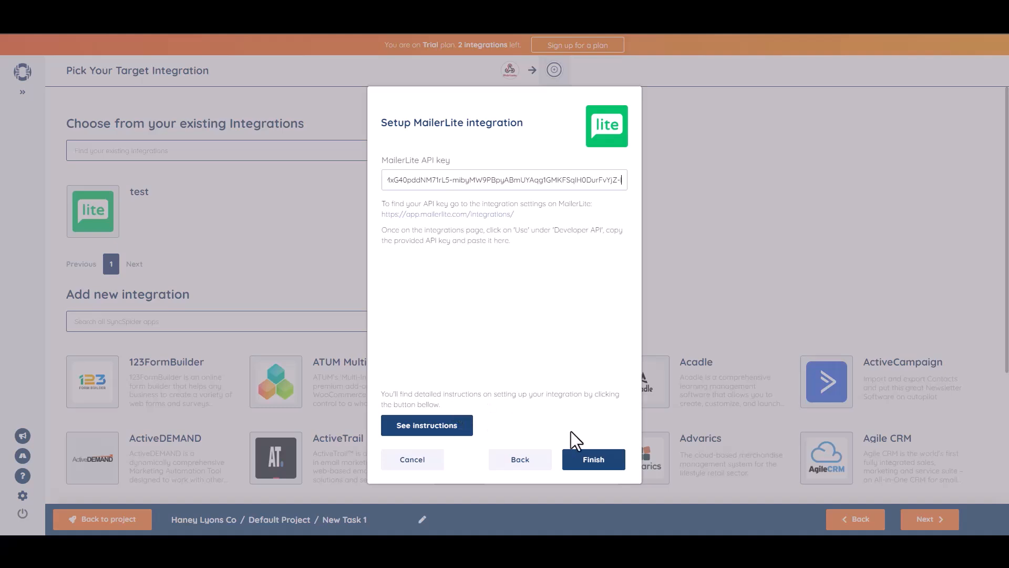
pyautogui.click(592, 461)
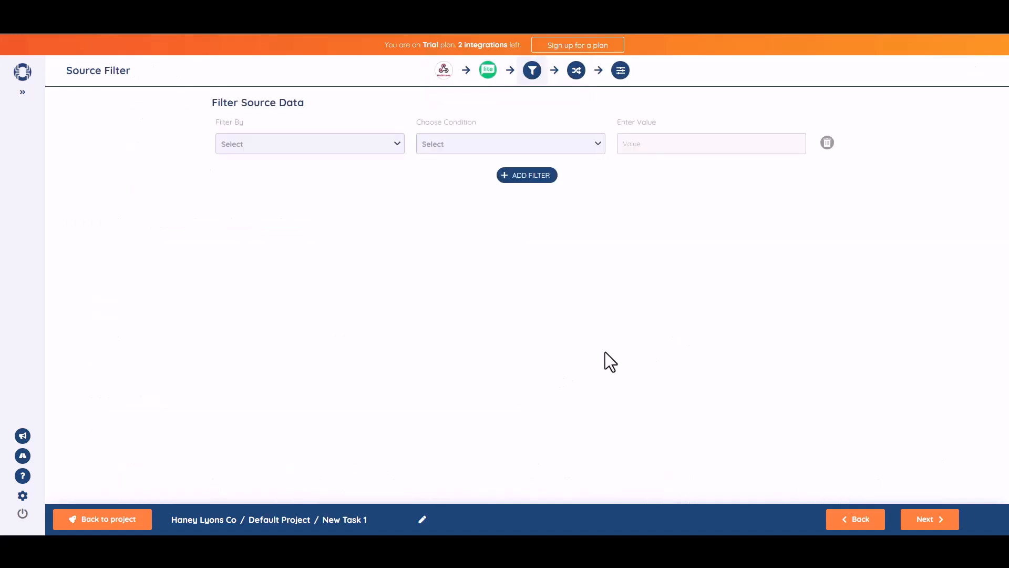
# - Map source field b1-2 to MailerLite Name and b1-3 to Email in SyncSpider
pyautogui.click(930, 520)
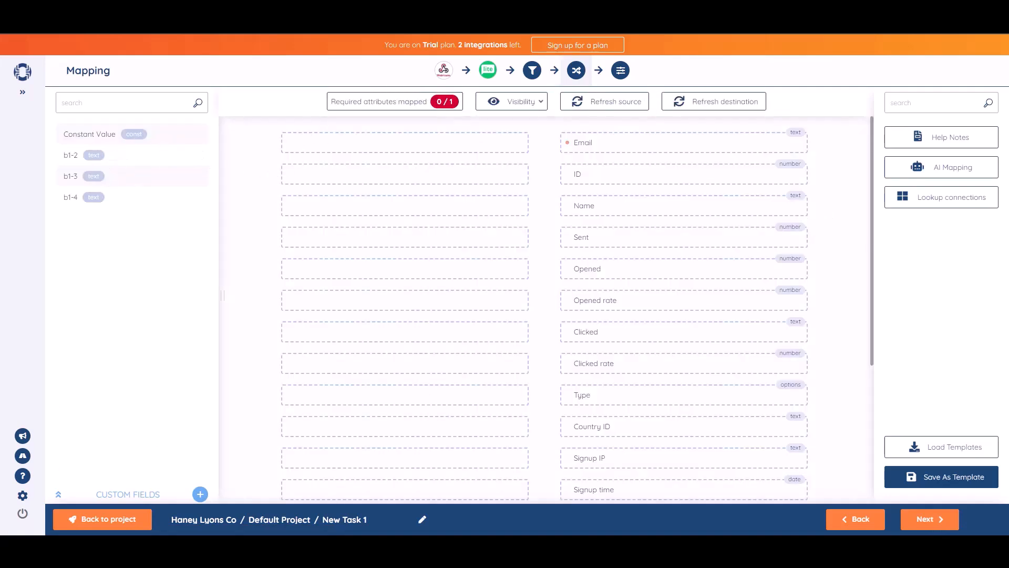
pyautogui.moveTo(121, 160); pyautogui.dragTo(438, 206)
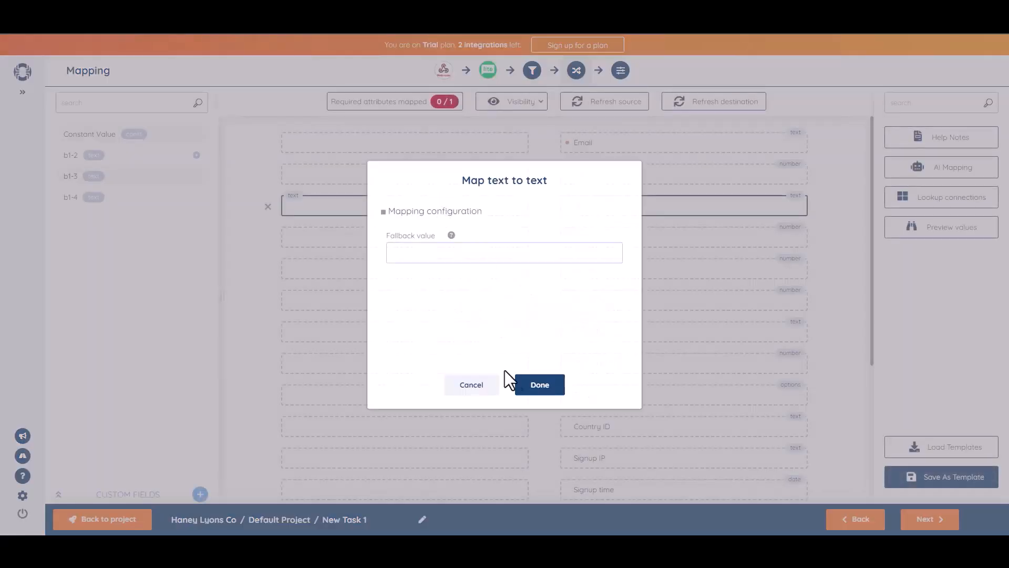
pyautogui.click(538, 386)
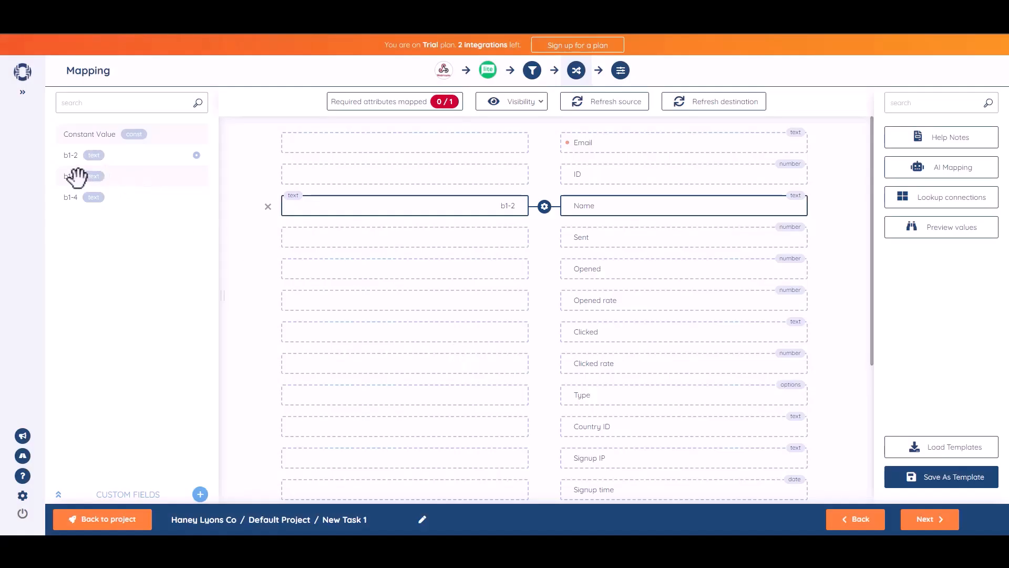
pyautogui.moveTo(86, 180); pyautogui.dragTo(422, 144)
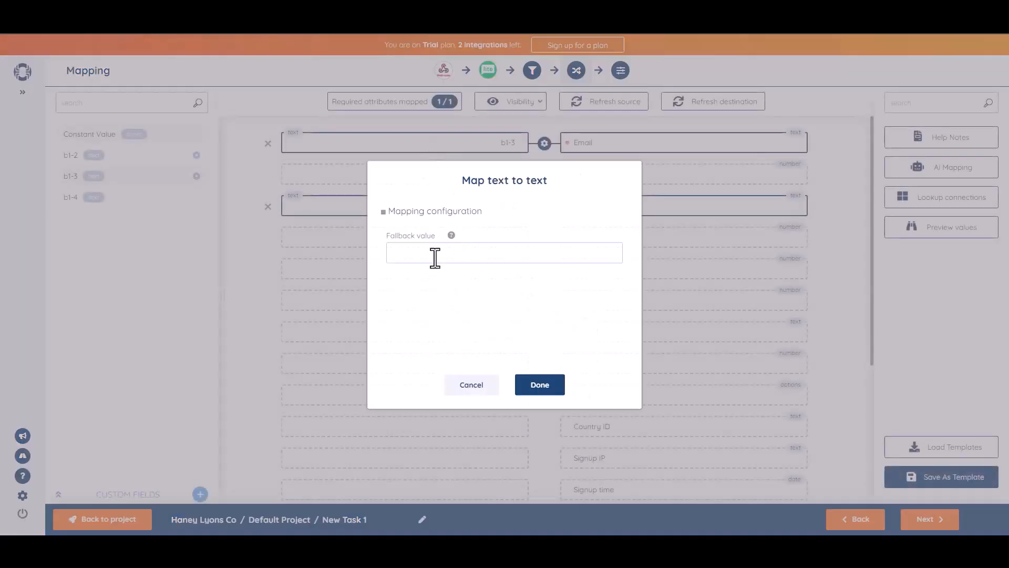
pyautogui.click(551, 391)
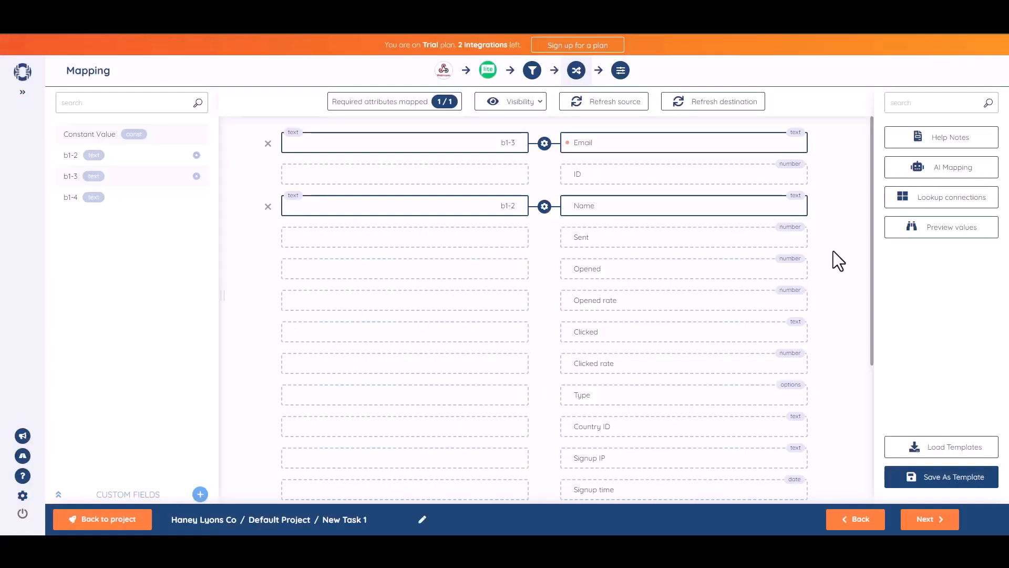
pyautogui.click(928, 519)
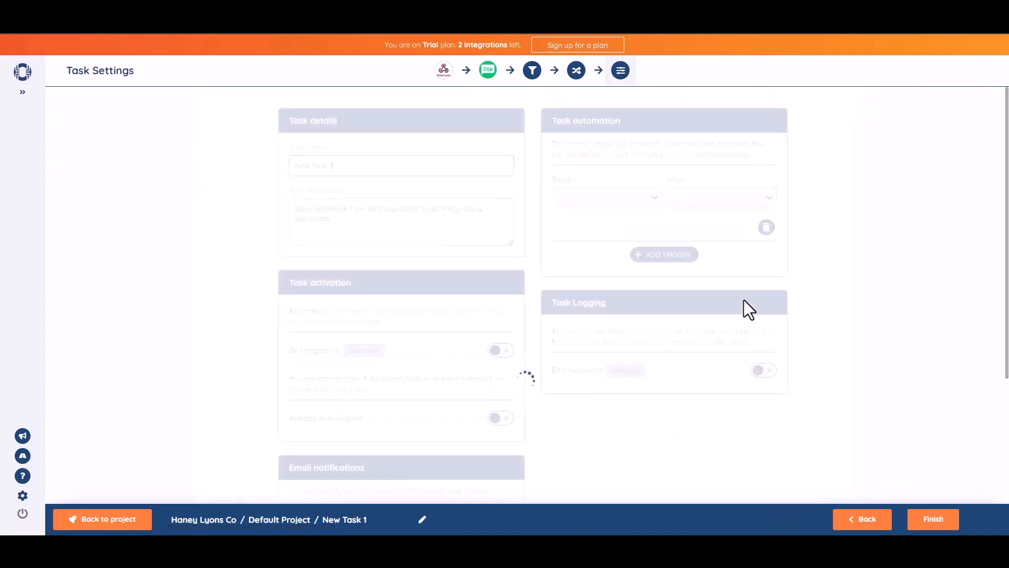
# - Rename the SyncSpider task to 'Bit Integrations'
pyautogui.tripleClick(366, 174)
pyautogui.write('B')
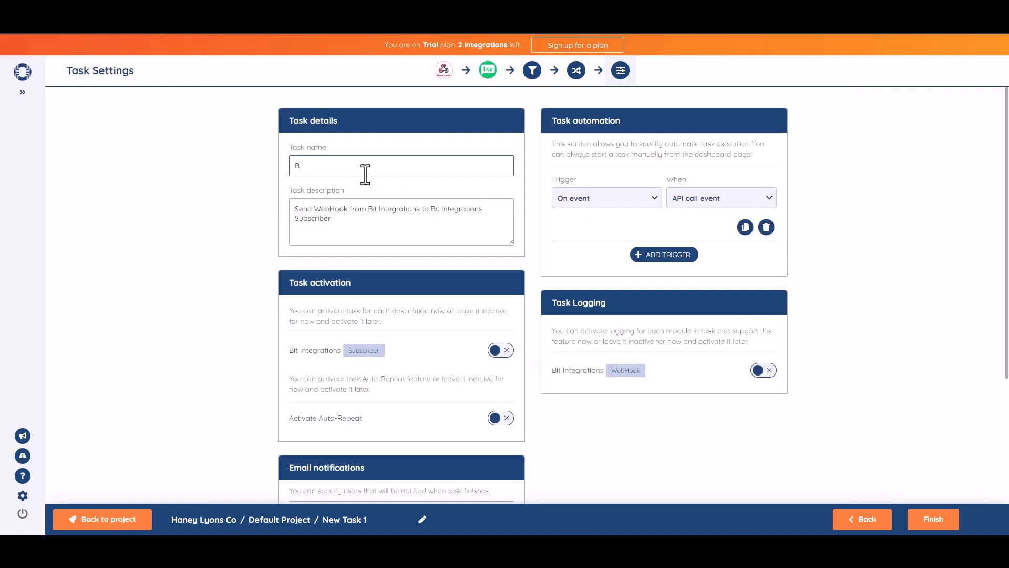
pyautogui.write('it Integrations')
pyautogui.click(929, 250)
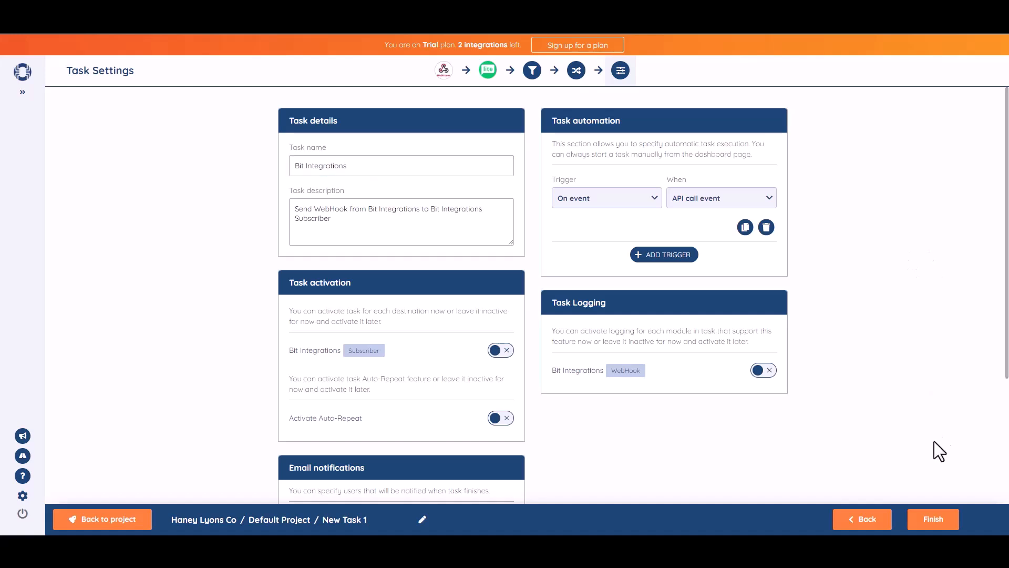
# - Switch on activation for the Subscriber destination and finish saving the task
pyautogui.scroll(-1, 1007, 300)
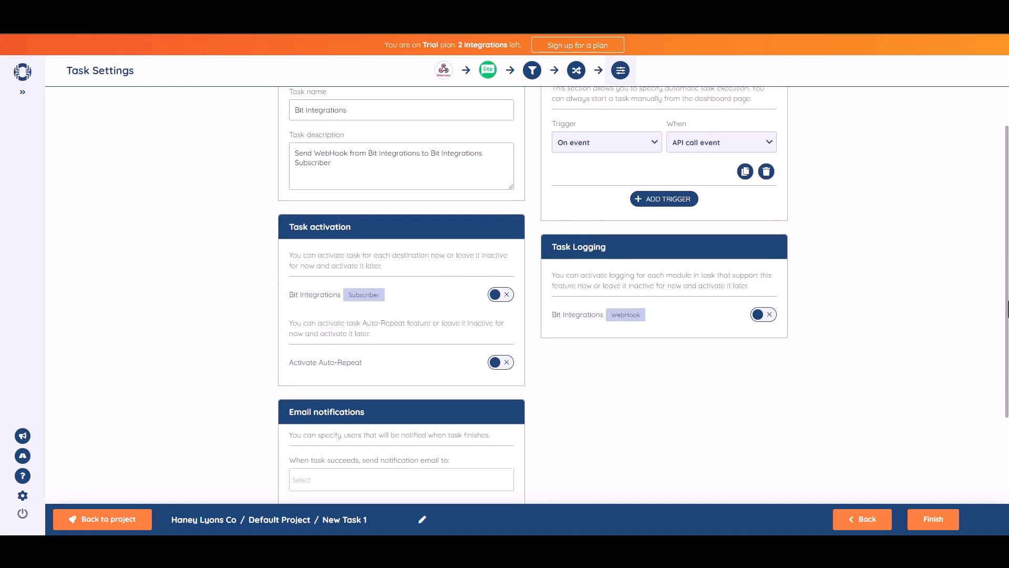
pyautogui.click(503, 296)
pyautogui.scroll(-2, 995, 292)
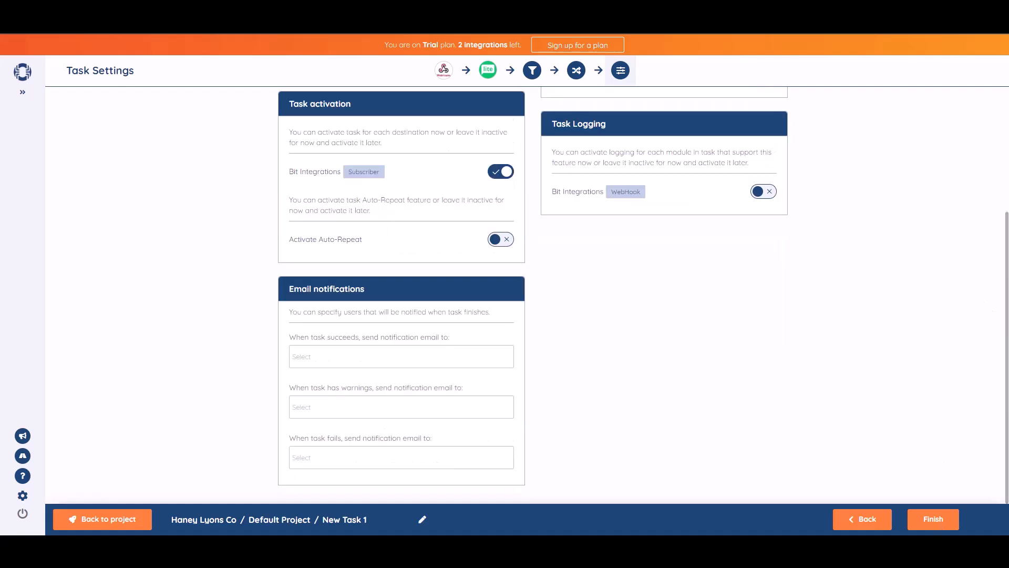
pyautogui.click(937, 528)
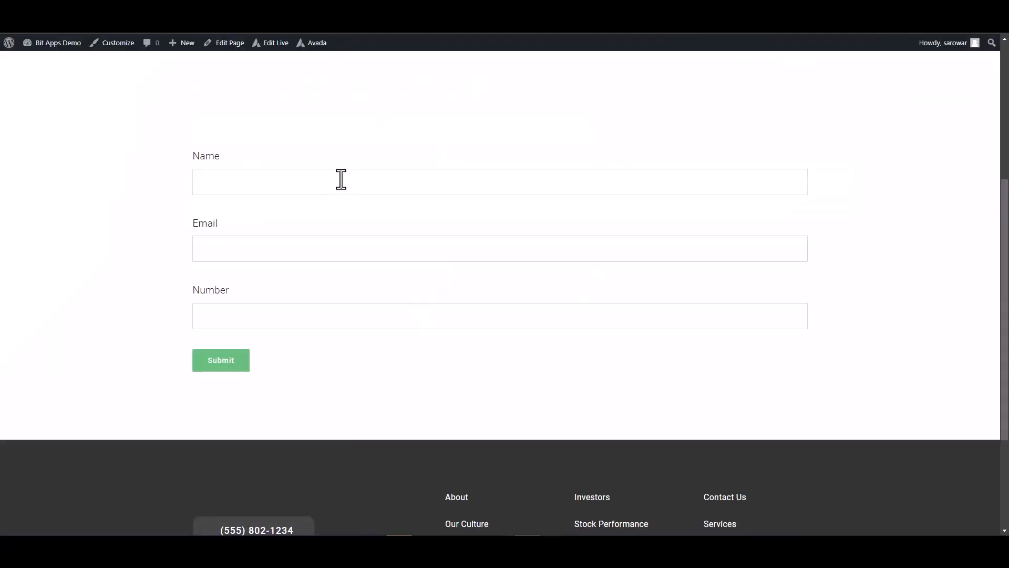
# - Submit an Avada test entry named 'Bit Integrations' with an email and sample number
pyautogui.click(341, 178)
pyautogui.write('Bi')
pyautogui.write('t Integ')
pyautogui.write('rat')
pyautogui.write('ions')
pyautogui.click(729, 313)
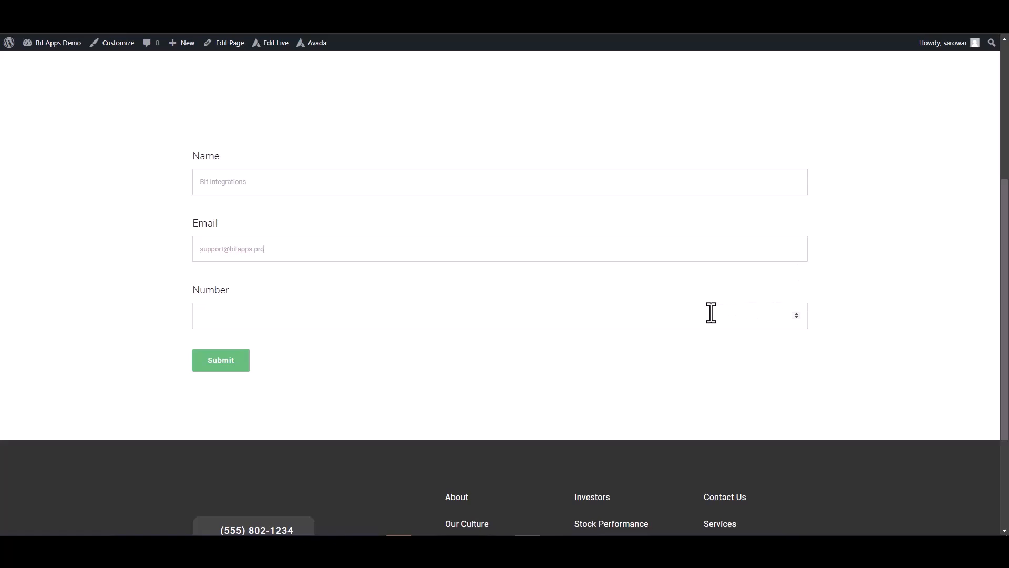
pyautogui.write('444555666')
pyautogui.click(231, 362)
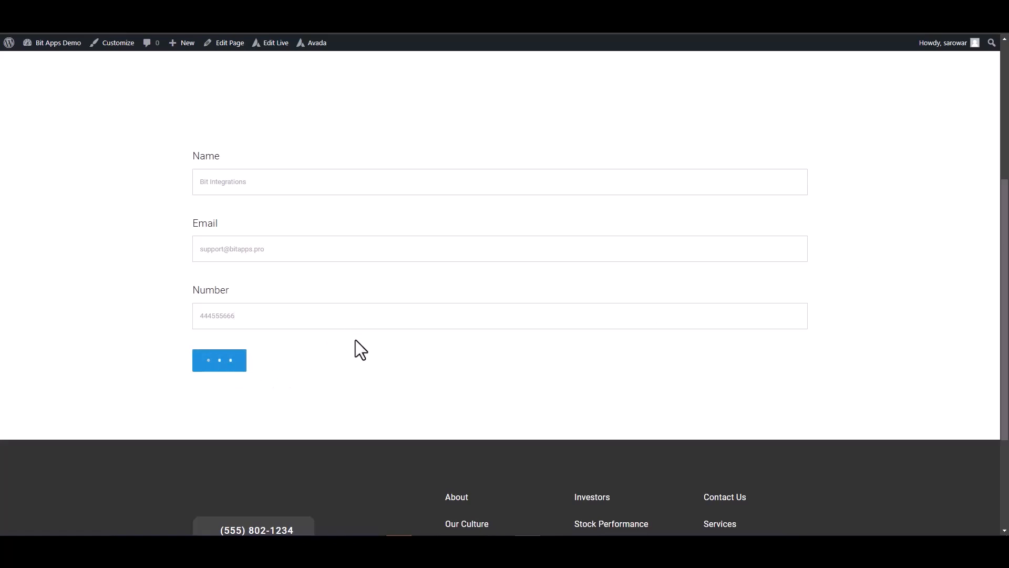
pyautogui.tripleClick(567, 405)
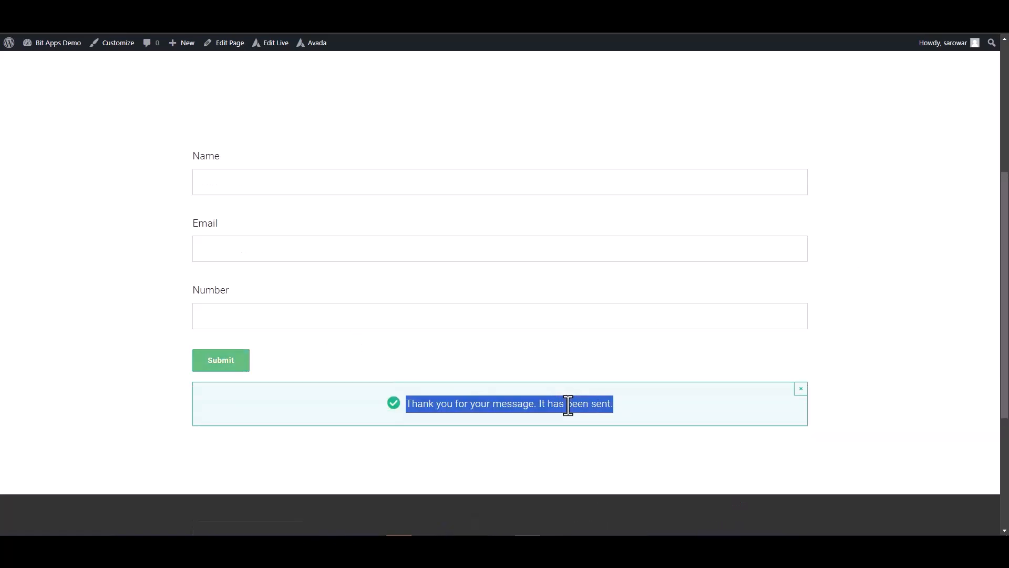
pyautogui.click(862, 383)
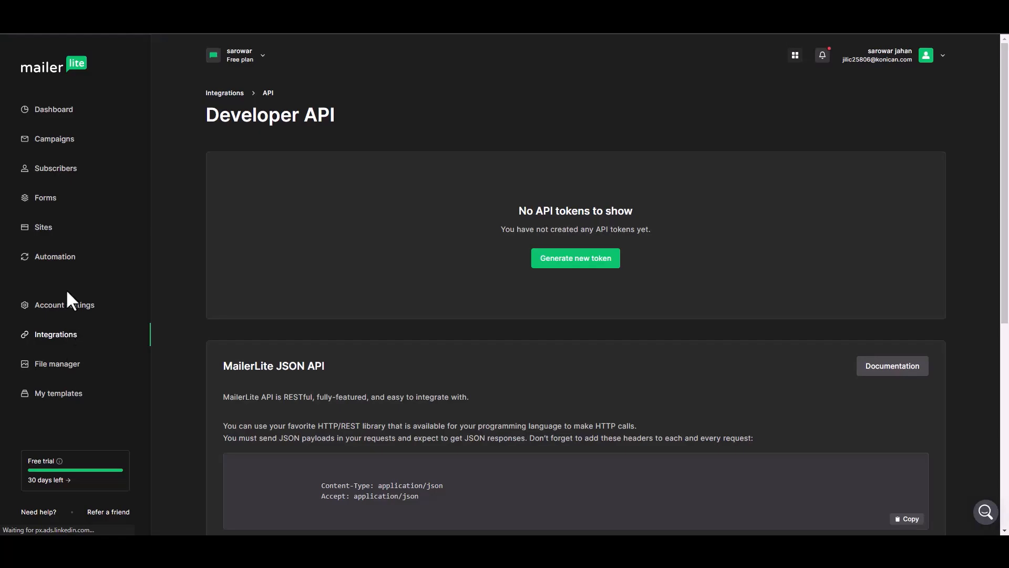
# - Open the Bit Integrations subscriber in MailerLite and review its details and activity
pyautogui.click(66, 288)
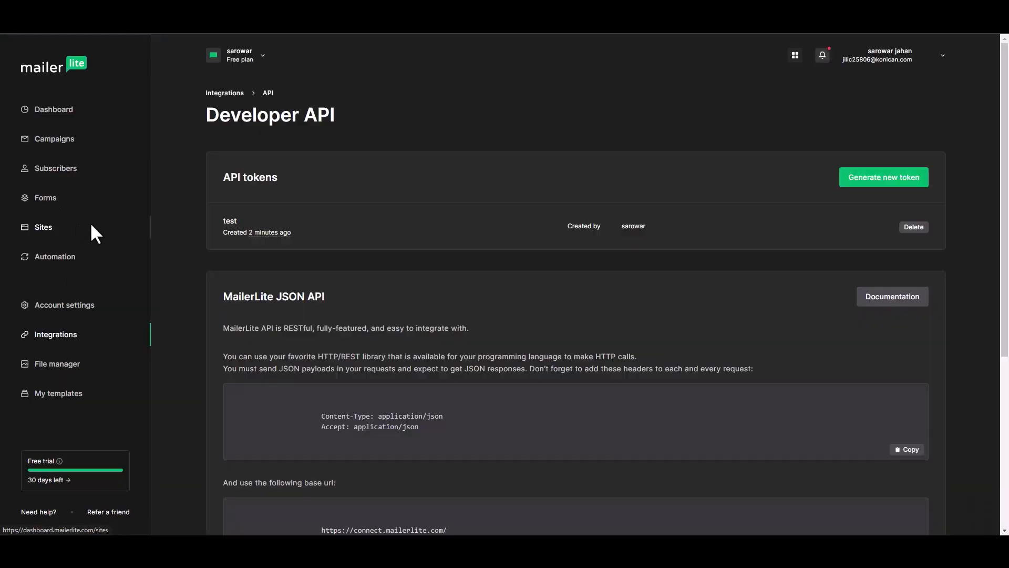
pyautogui.click(64, 179)
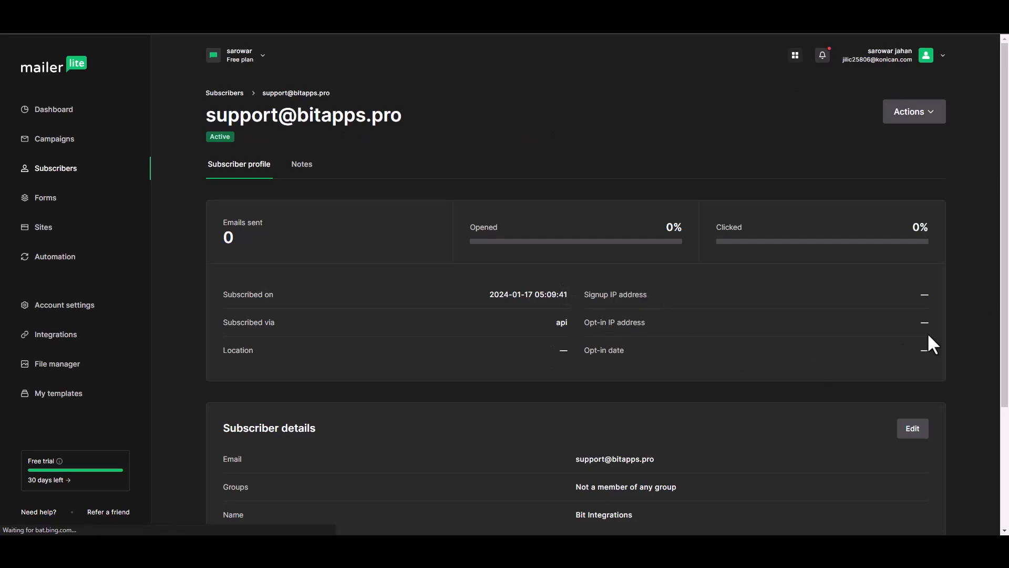
pyautogui.scroll(-1, 1005, 236)
pyautogui.scroll(-3, 1005, 236)
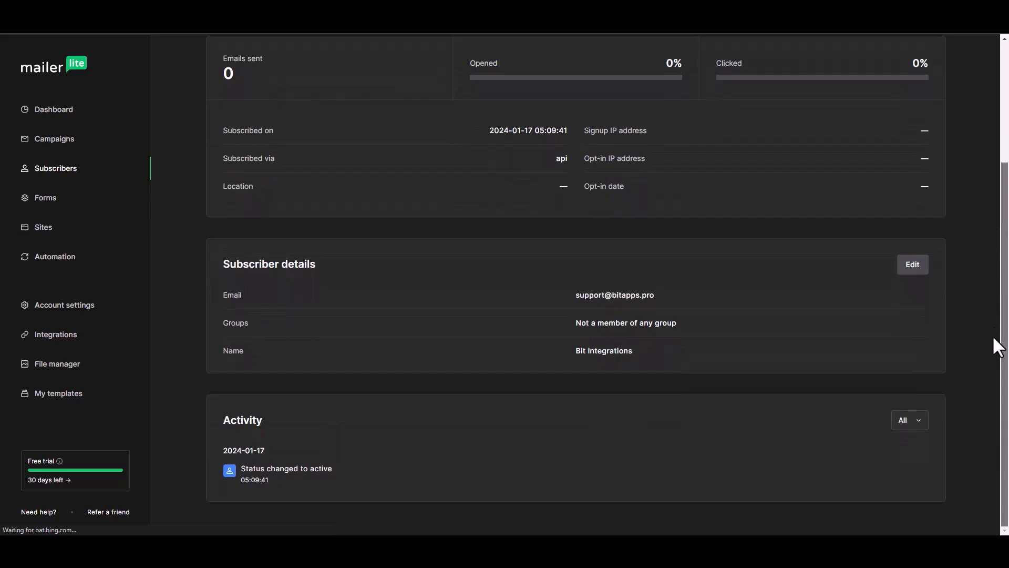
pyautogui.scroll(1, 1001, 323)
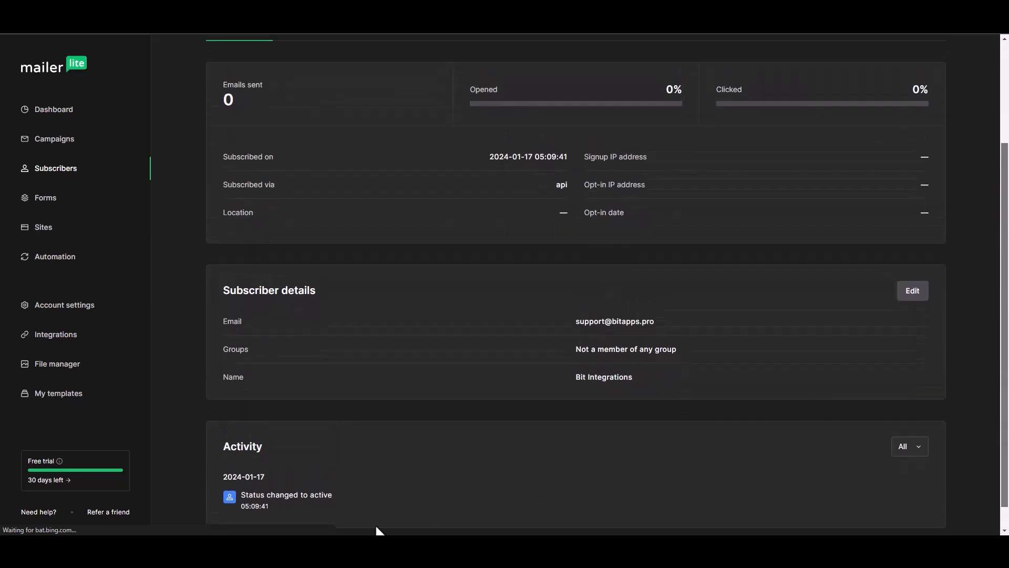